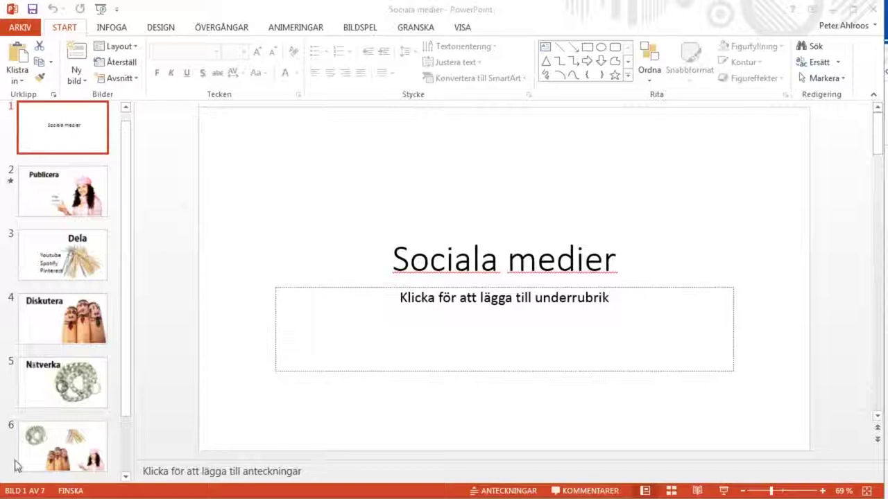
- Select slide 2, Publicera, and bring up its animation options
{"action": "left_click", "coordinate": [78, 179]}
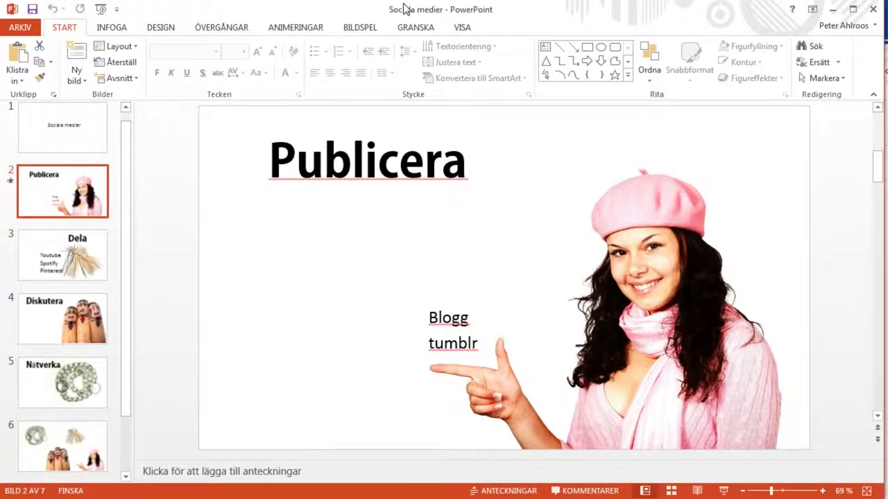
{"action": "left_click", "coordinate": [289, 29]}
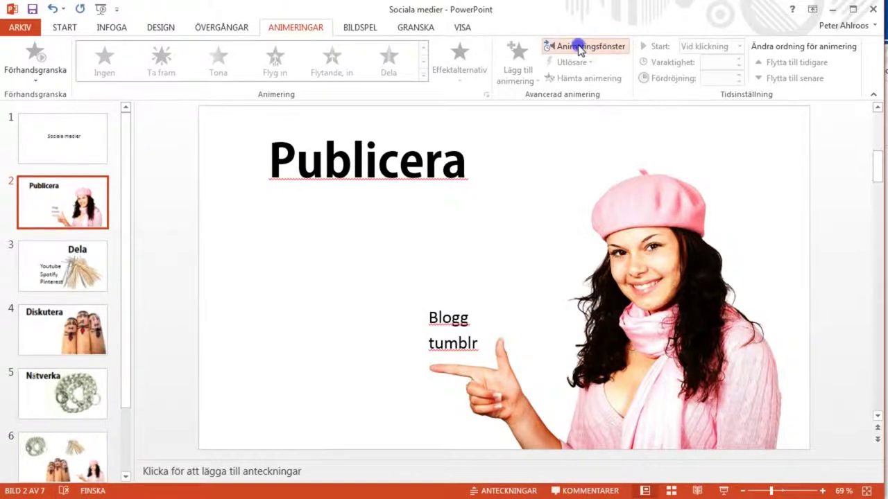
- Open the animation pane and give the Blogg/tumblr text box a Fly In effect from the left
{"action": "left_click", "coordinate": [575, 46]}
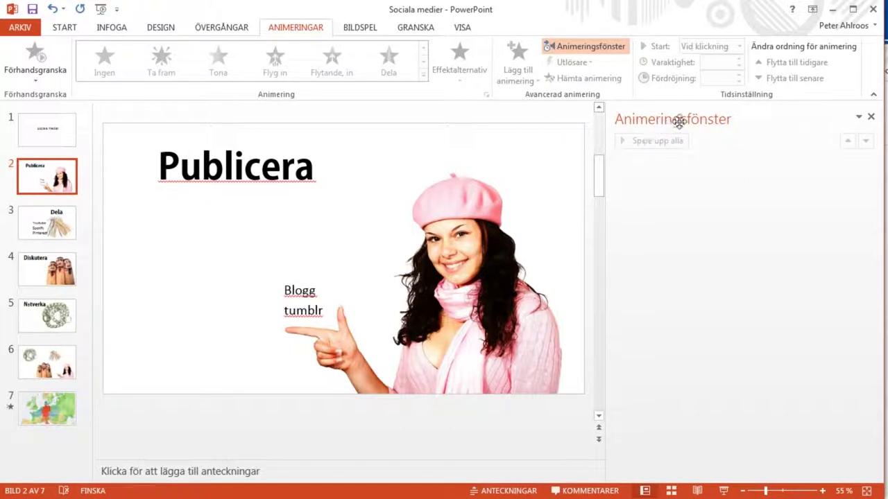
{"action": "left_click", "coordinate": [296, 279]}
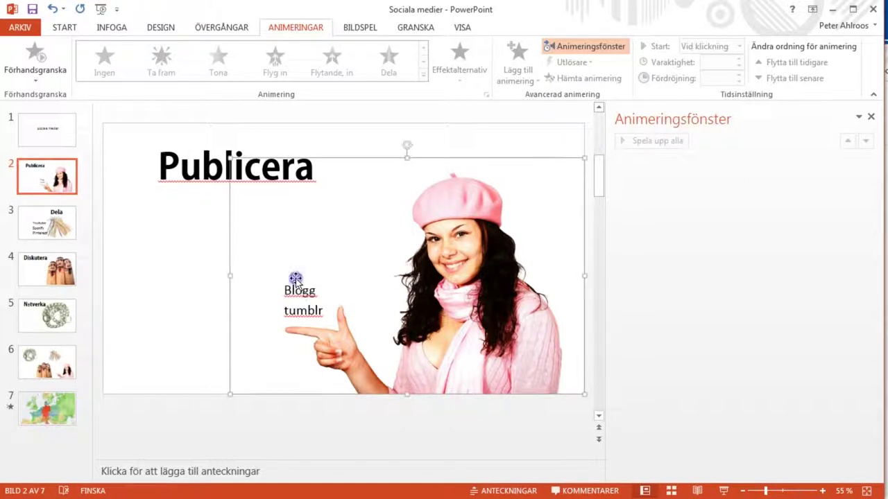
{"action": "left_click", "coordinate": [296, 291]}
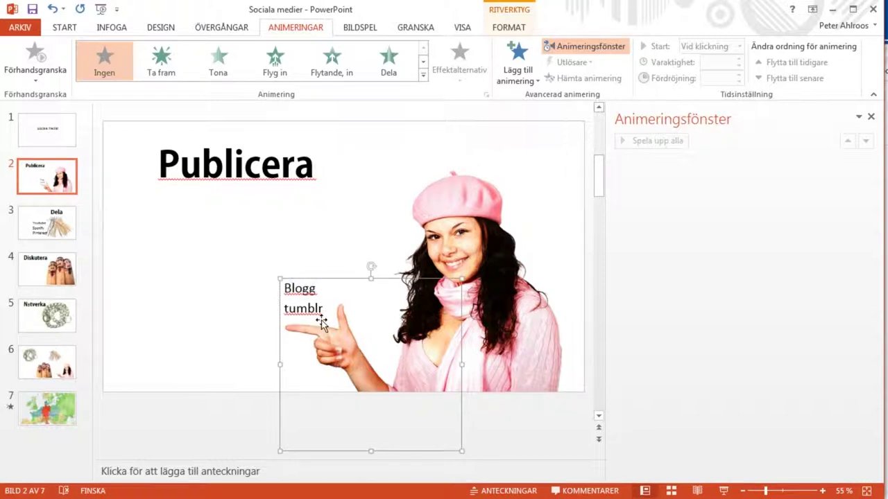
{"action": "left_click", "coordinate": [276, 64]}
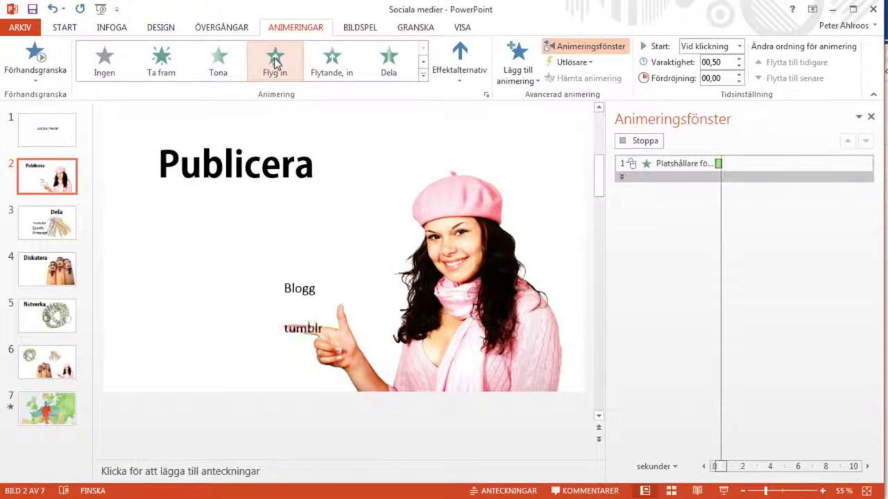
{"action": "left_click", "coordinate": [460, 57]}
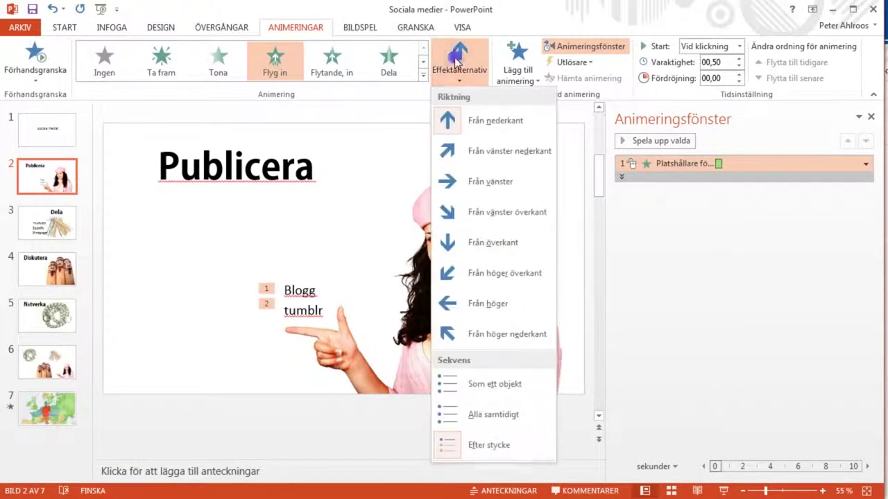
{"action": "left_click", "coordinate": [483, 181]}
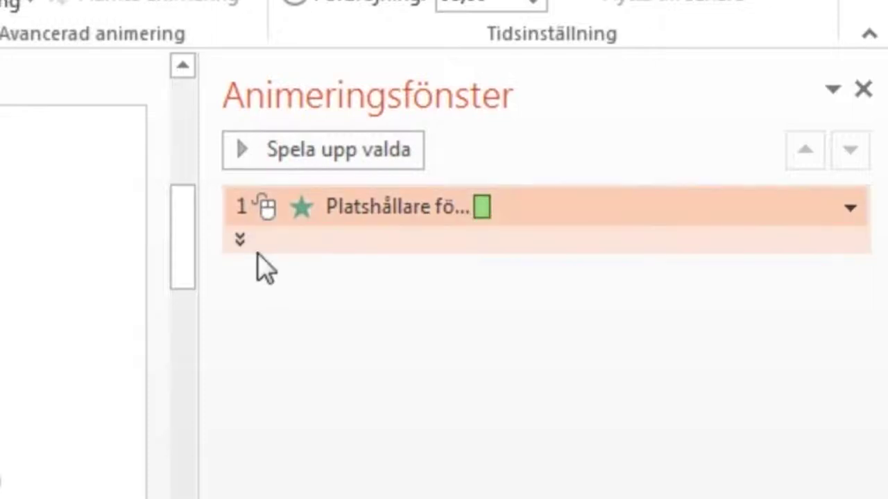
- Expand the Blogg and tumblr animations and stretch Blogg's timing bar to end at 2.3 seconds
{"action": "left_click", "coordinate": [240, 240]}
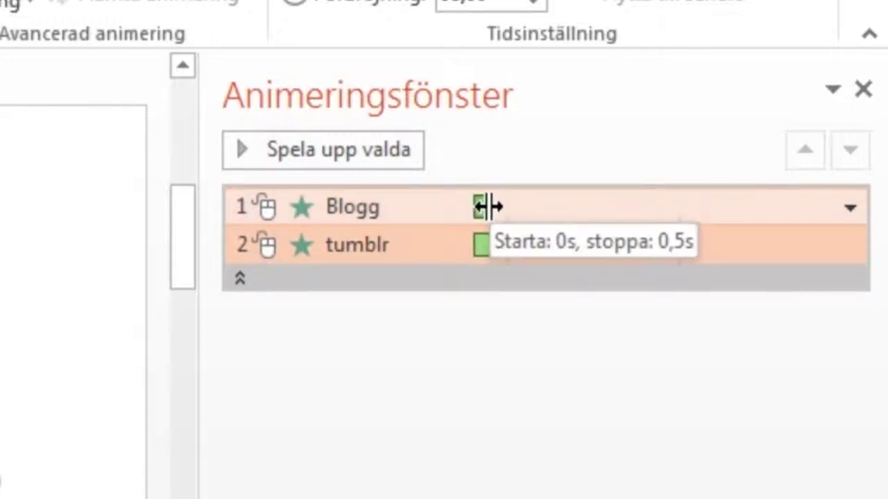
{"action": "left_click_drag", "start_coordinate": [487, 207], "coordinate": [559, 208]}
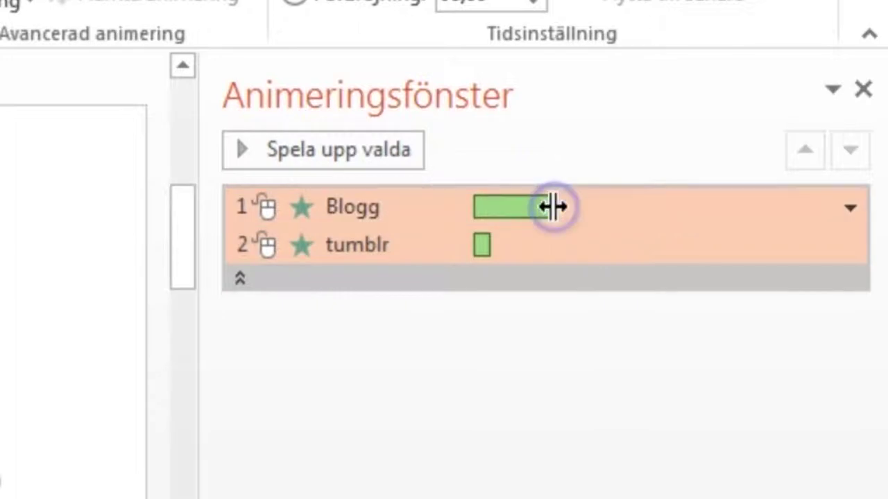
{"action": "left_click", "coordinate": [516, 216]}
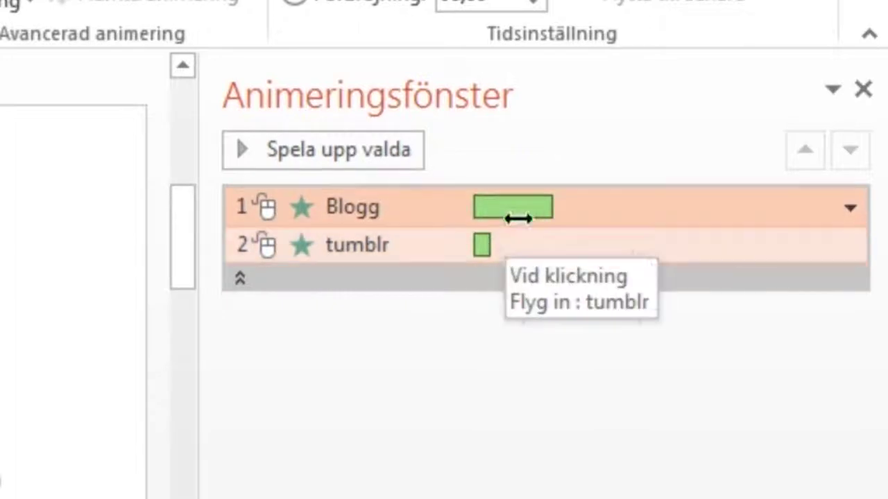
{"action": "left_click", "coordinate": [493, 244]}
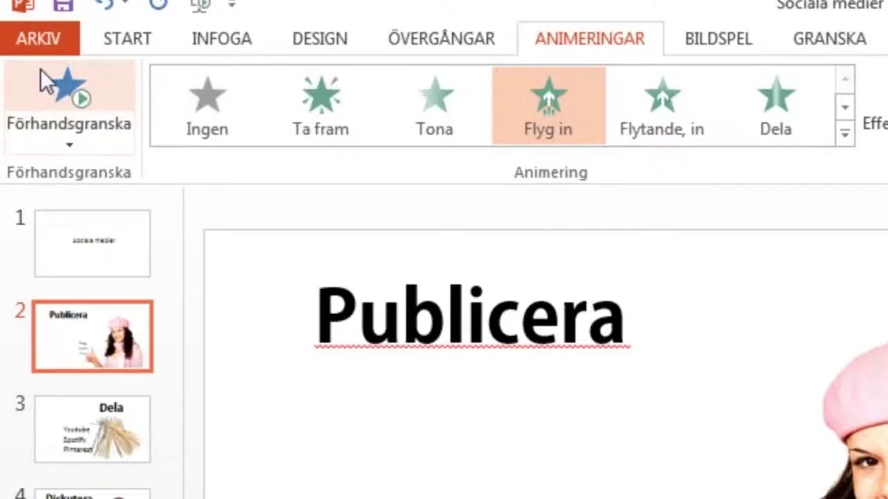
- Preview the Publicera slide's animations
{"action": "left_click", "coordinate": [72, 97]}
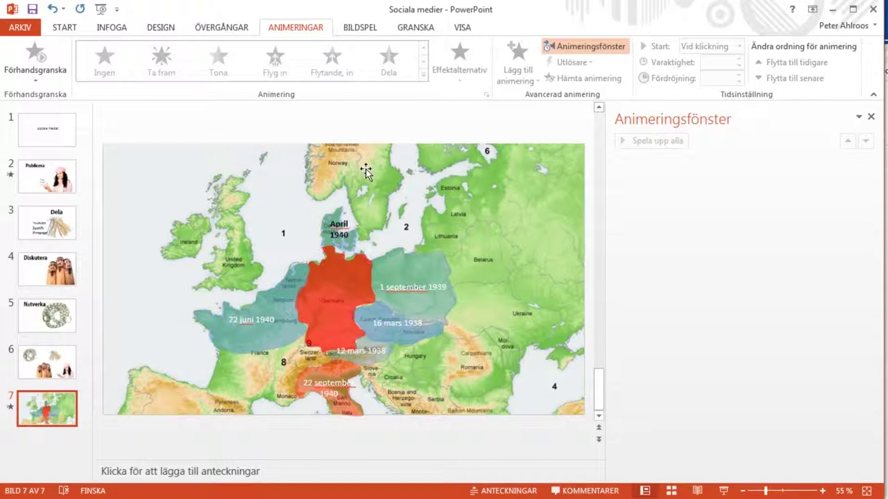
- Draw a 2.3 by 2.29 cm freeform shape over Estonia on the Europe map
{"action": "left_click", "coordinate": [112, 28]}
{"action": "left_click", "coordinate": [253, 62]}
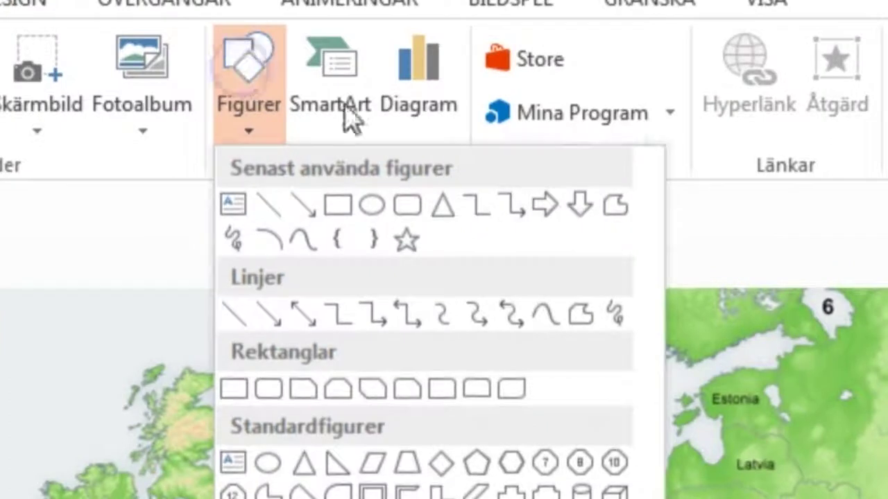
{"action": "left_click", "coordinate": [619, 205]}
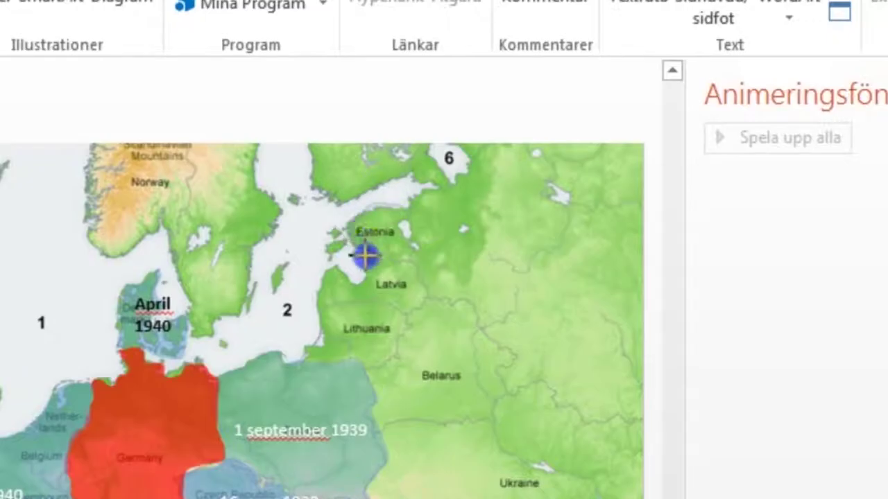
{"action": "left_click_drag", "start_coordinate": [413, 246], "coordinate": [402, 202]}
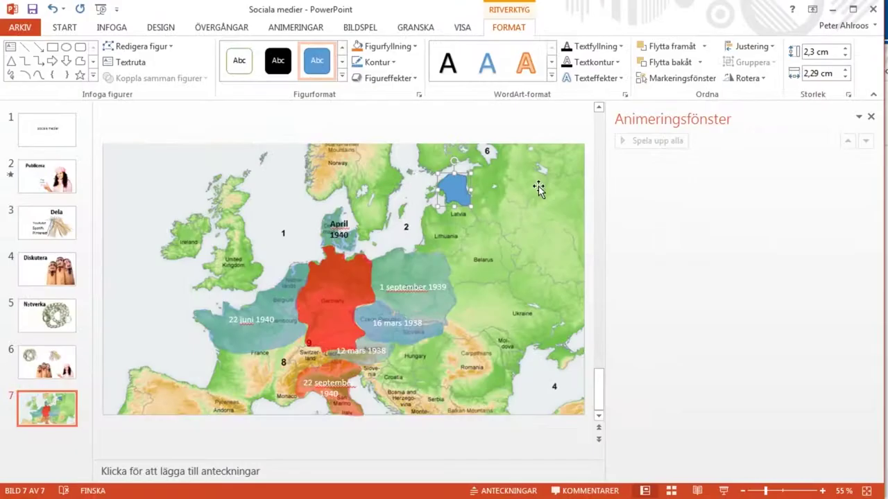
{"action": "left_click", "coordinate": [539, 188]}
{"action": "left_click", "coordinate": [277, 28]}
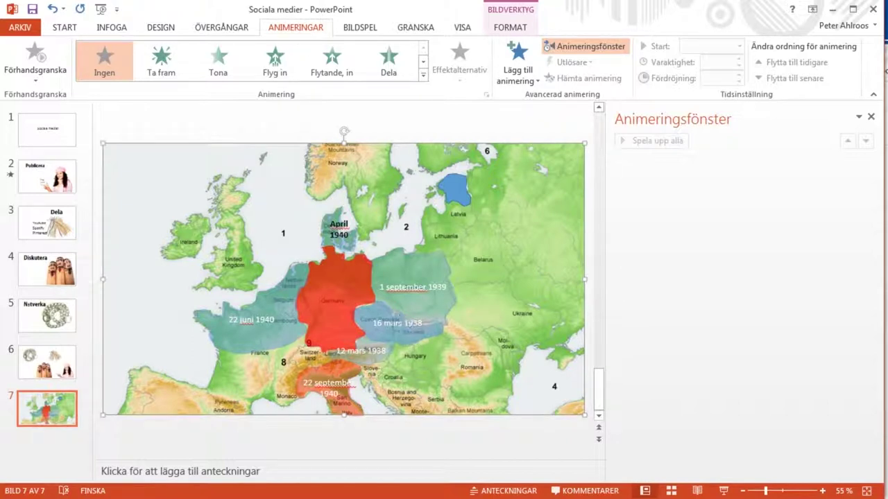
- Apply Tona fade-ins to five country shapes: 12 mars 1938, 16 mars 1938, 1 september 1939, April 1940, one more
{"action": "left_click", "coordinate": [369, 347]}
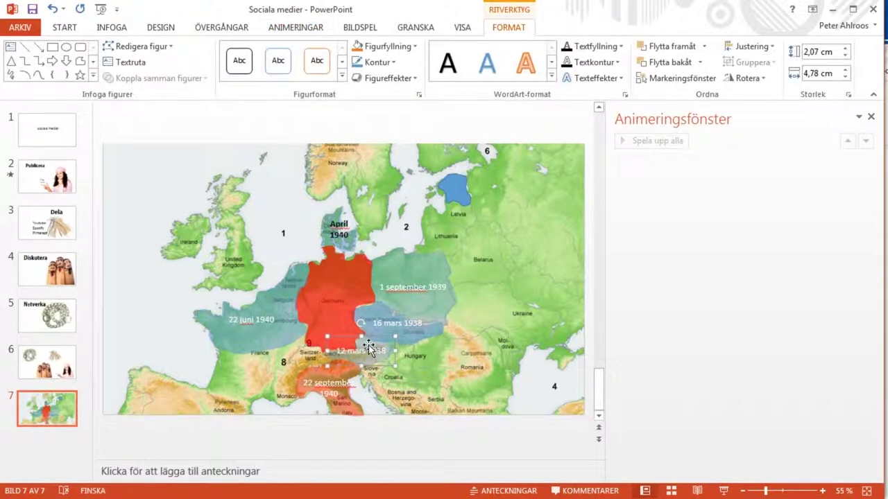
{"action": "left_click", "coordinate": [294, 28]}
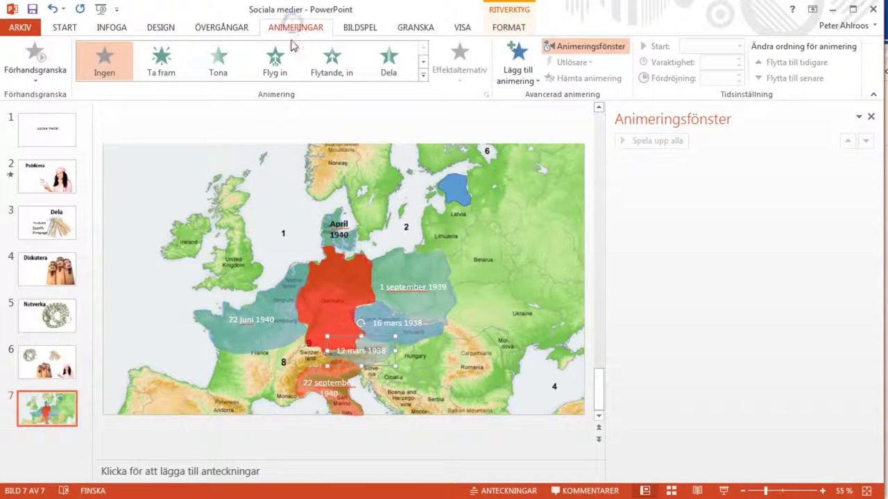
{"action": "left_click", "coordinate": [218, 58]}
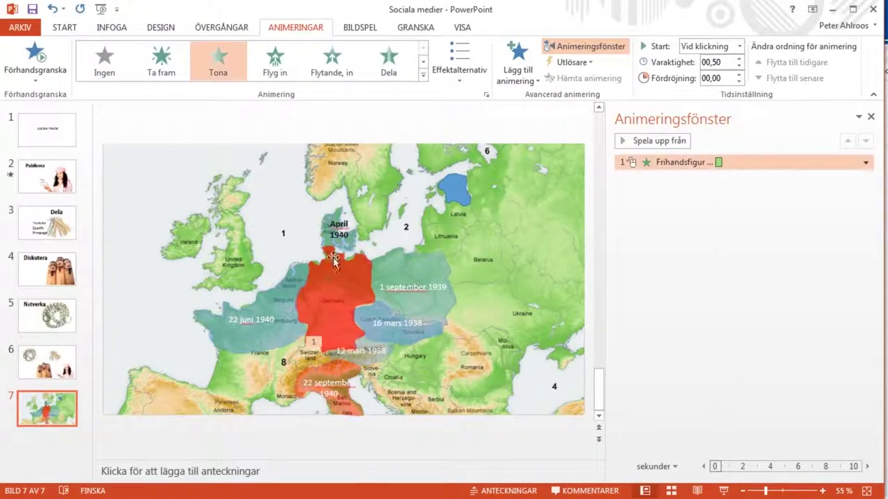
{"action": "left_click", "coordinate": [371, 314]}
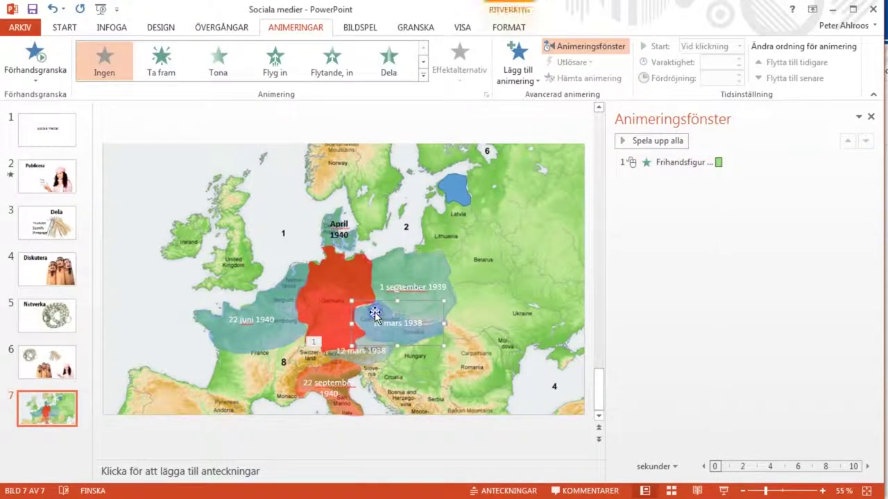
{"action": "left_click", "coordinate": [221, 59]}
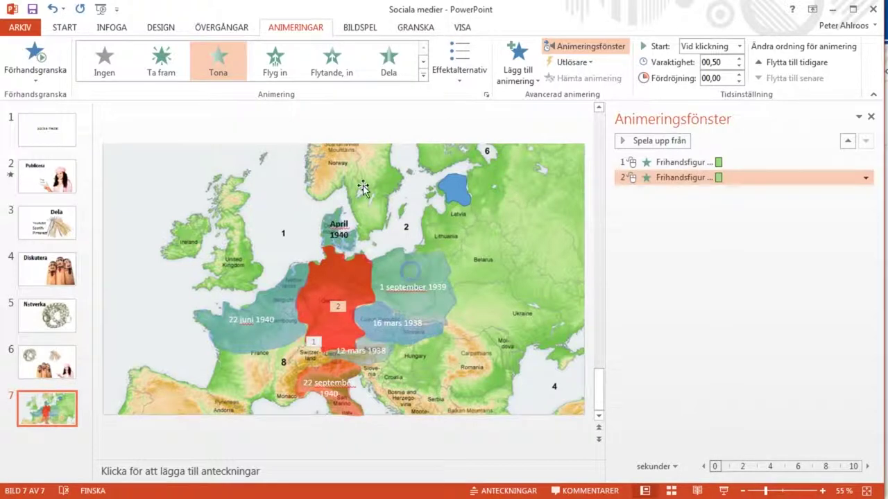
{"action": "left_click", "coordinate": [395, 263]}
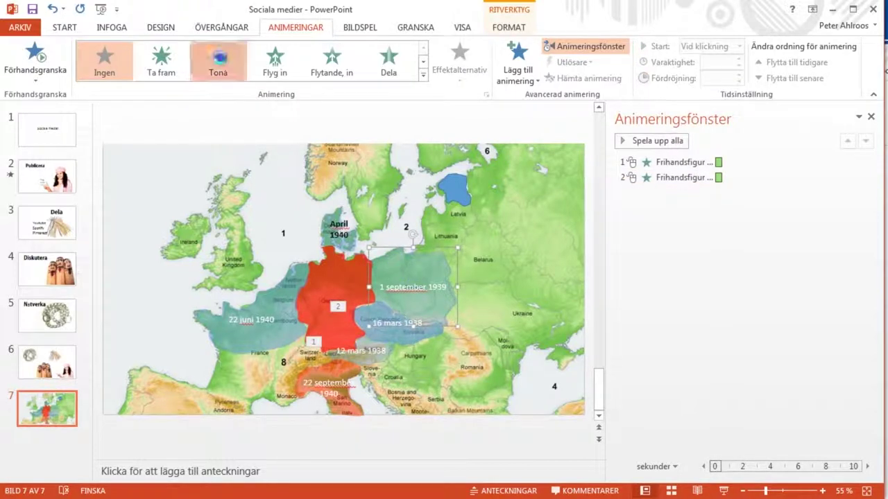
{"action": "left_click", "coordinate": [219, 60]}
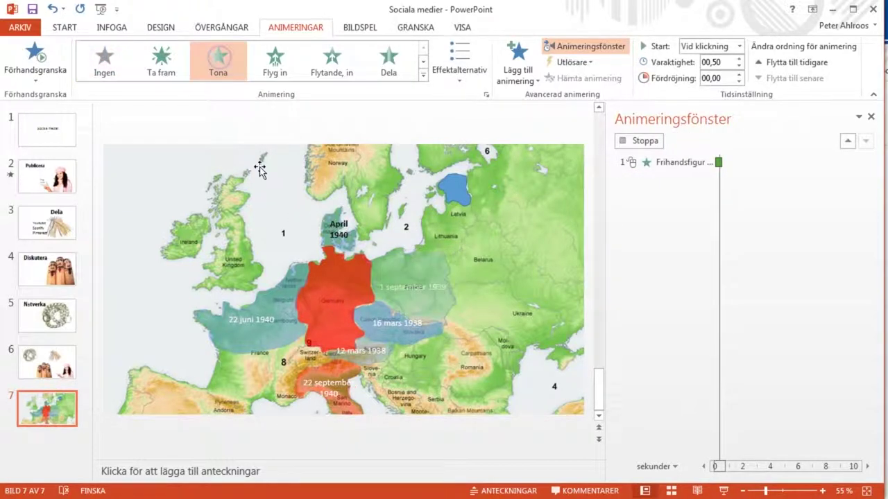
{"action": "left_click", "coordinate": [328, 228]}
{"action": "left_click", "coordinate": [224, 66]}
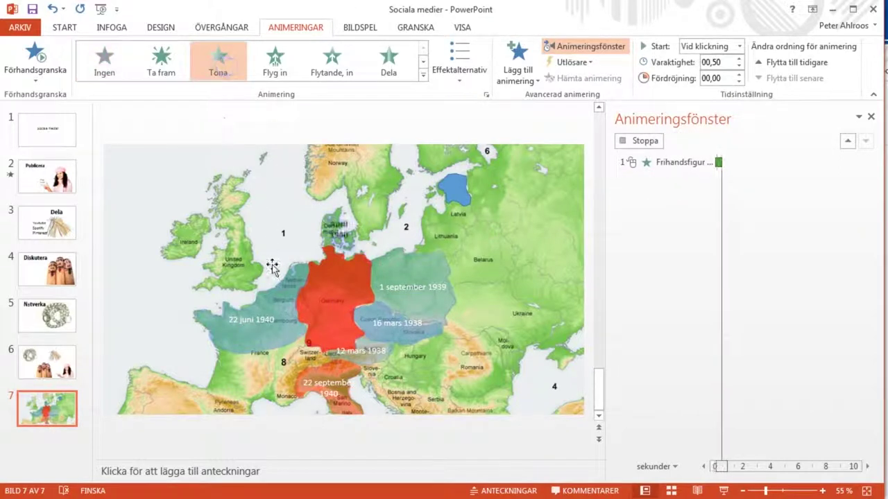
{"action": "left_click", "coordinate": [272, 297]}
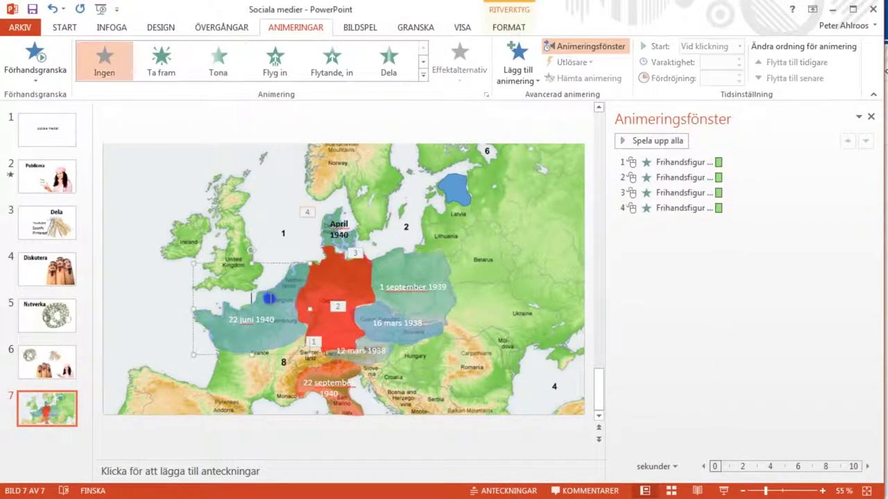
{"action": "left_click", "coordinate": [219, 61]}
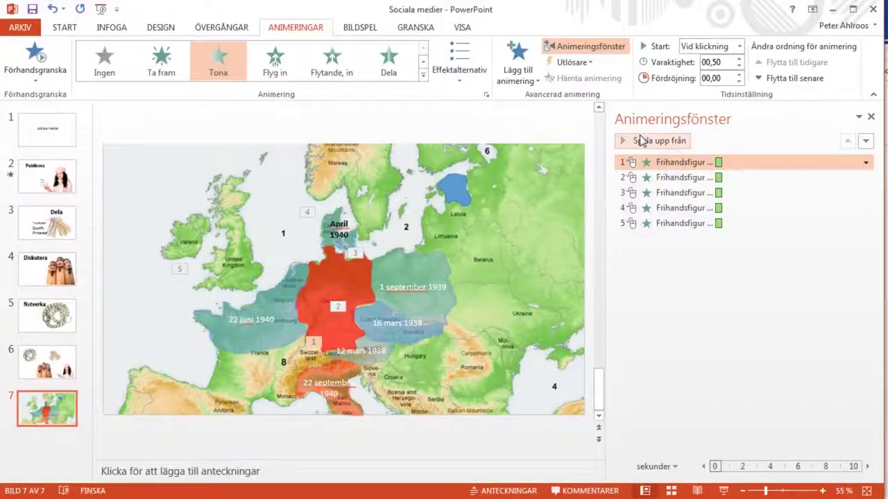
- Preview the map slide's fade animations from the start
{"action": "left_click", "coordinate": [639, 139]}
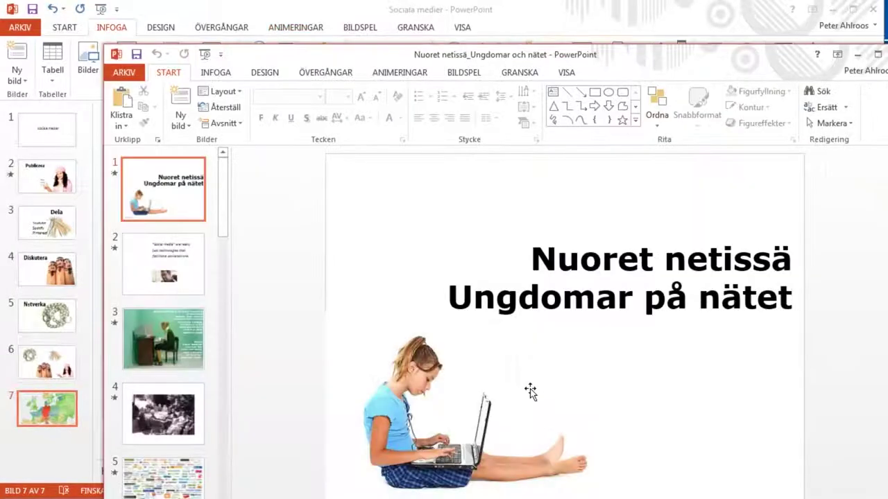
- Copy slides 1–3 from Nuoret netissä and paste them after the Nätverka slide
{"action": "left_click", "coordinate": [178, 328], "text": "shift"}
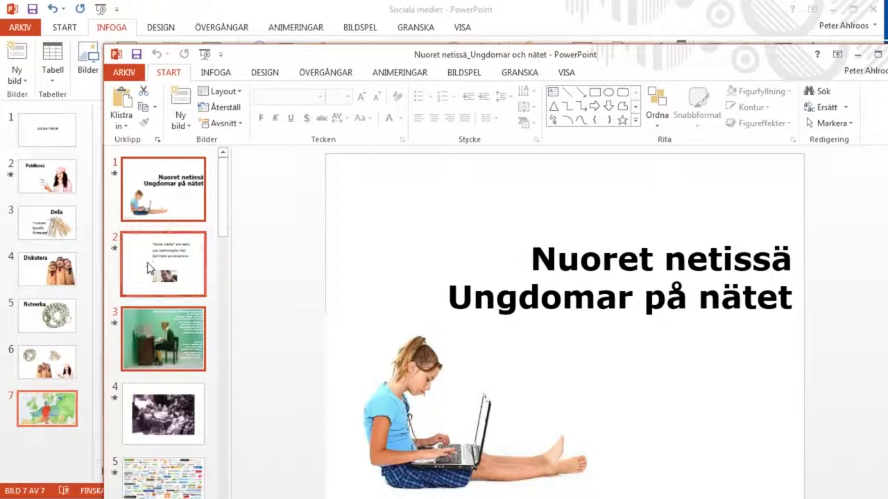
{"action": "left_click_drag", "start_coordinate": [179, 328], "coordinate": [146, 271]}
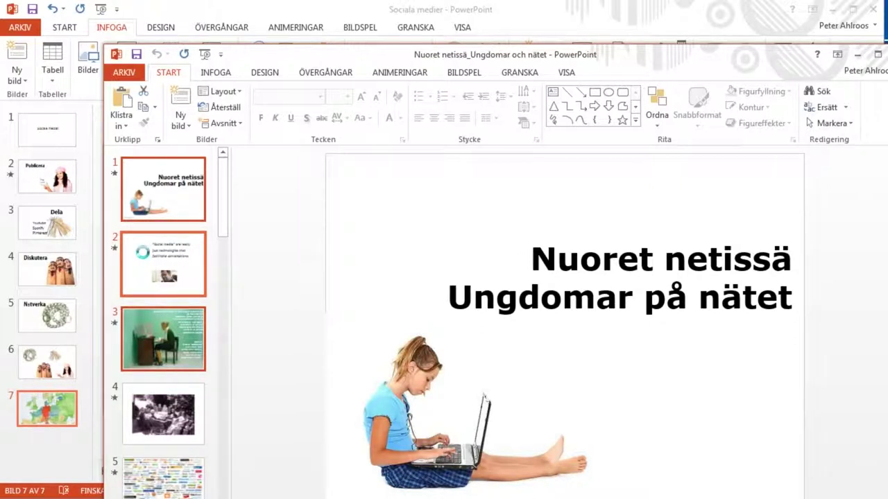
{"action": "left_click", "coordinate": [173, 8]}
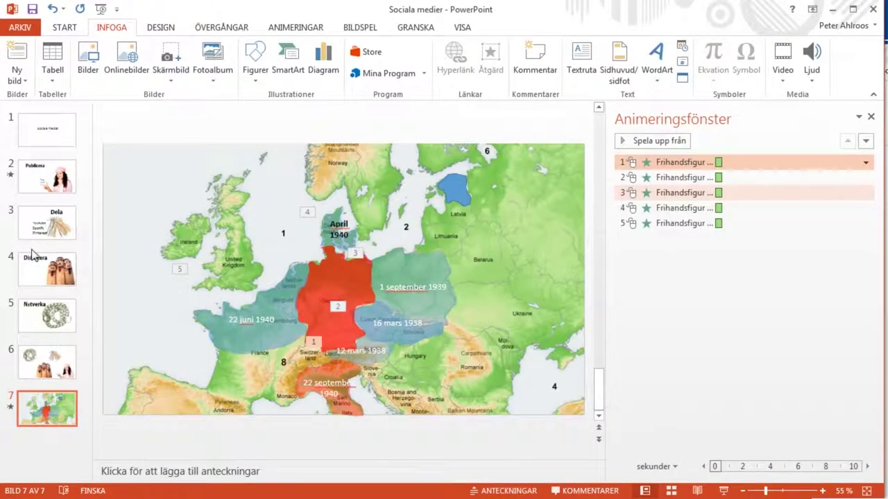
{"action": "left_click", "coordinate": [58, 341]}
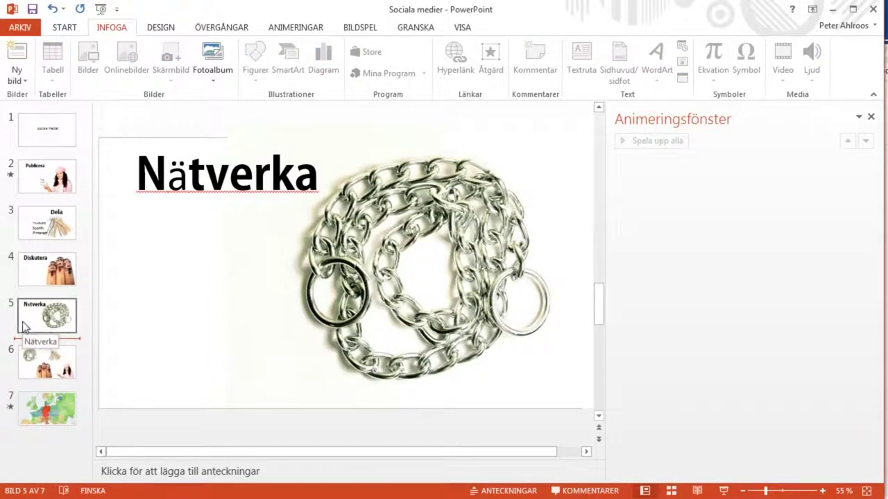
{"action": "key", "text": "ctrl+v"}
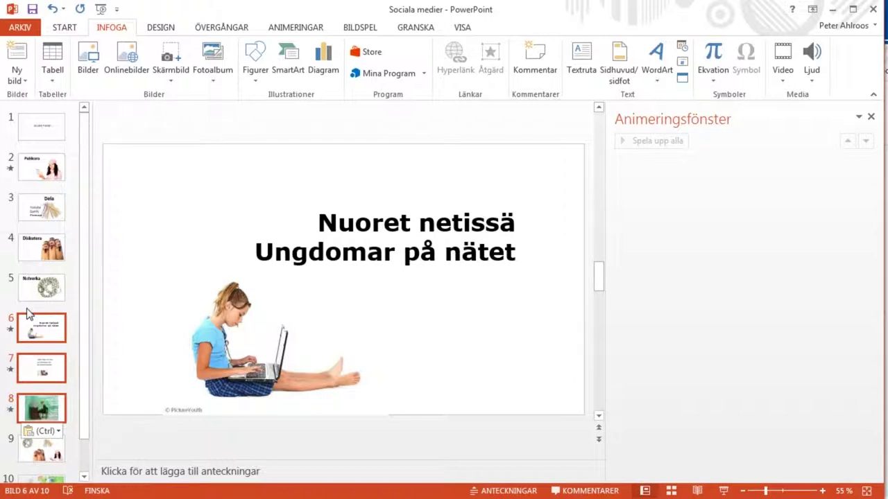
- In Slide Sorter, move the Nuoret netissä title slide to position 3 and hide it
{"action": "left_click", "coordinate": [668, 491]}
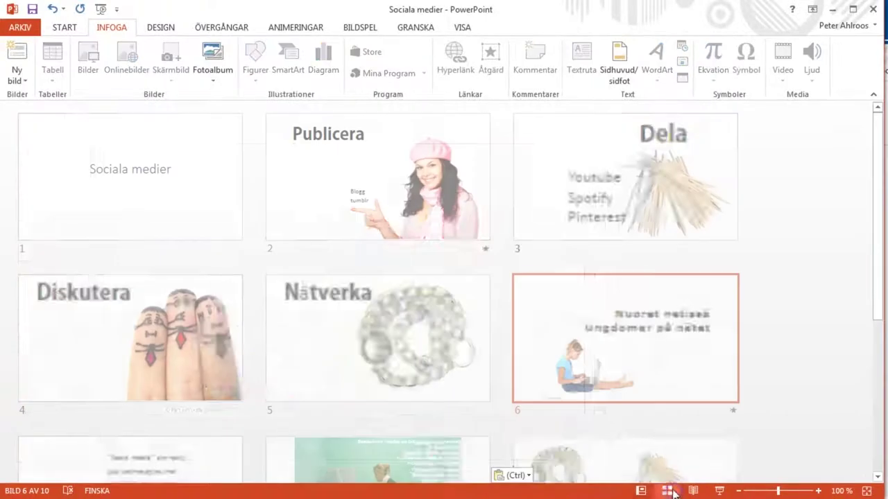
{"action": "scroll", "coordinate": [625, 388], "scroll_direction": "down", "scroll_amount": 3}
{"action": "scroll", "coordinate": [604, 311], "scroll_direction": "down", "scroll_amount": 2}
{"action": "scroll", "coordinate": [604, 312], "scroll_direction": "up", "scroll_amount": 5}
{"action": "mouse_move", "coordinate": [552, 308]}
{"action": "left_mouse_down"}
{"action": "mouse_move", "coordinate": [497, 229]}
{"action": "mouse_move", "coordinate": [521, 192]}
{"action": "left_mouse_up"}
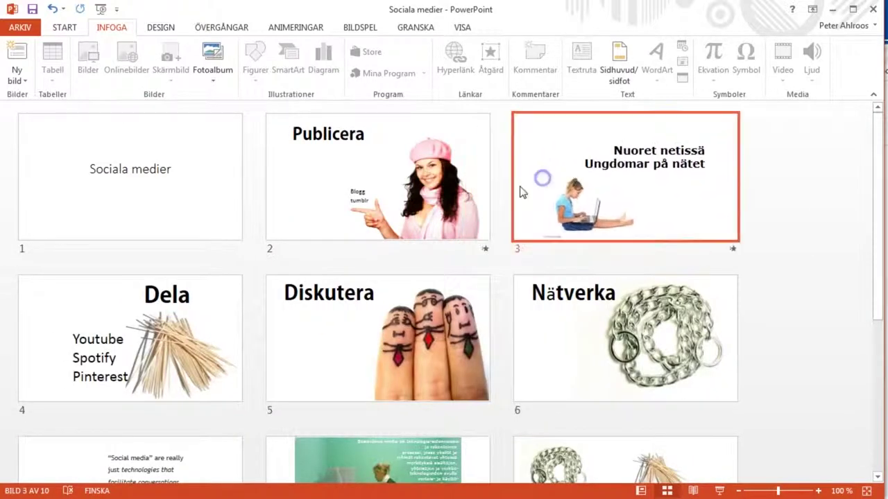
{"action": "left_click_drag", "start_coordinate": [721, 229], "coordinate": [673, 205]}
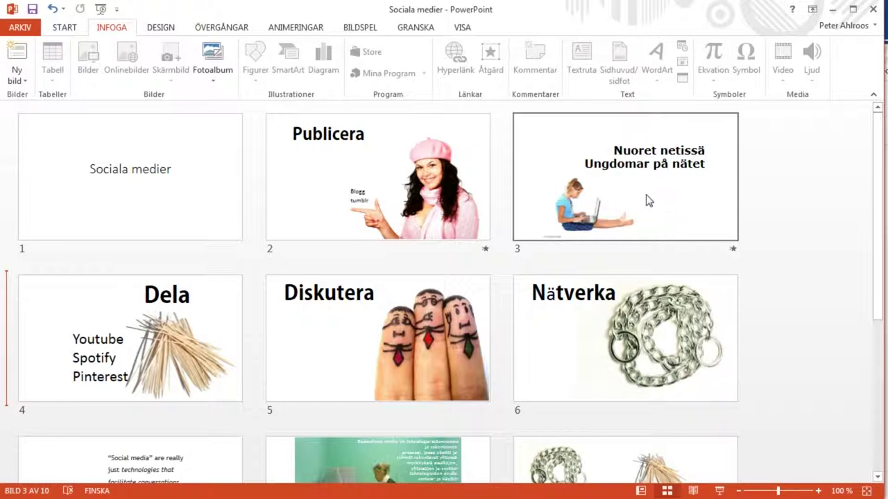
{"action": "right_click", "coordinate": [648, 200]}
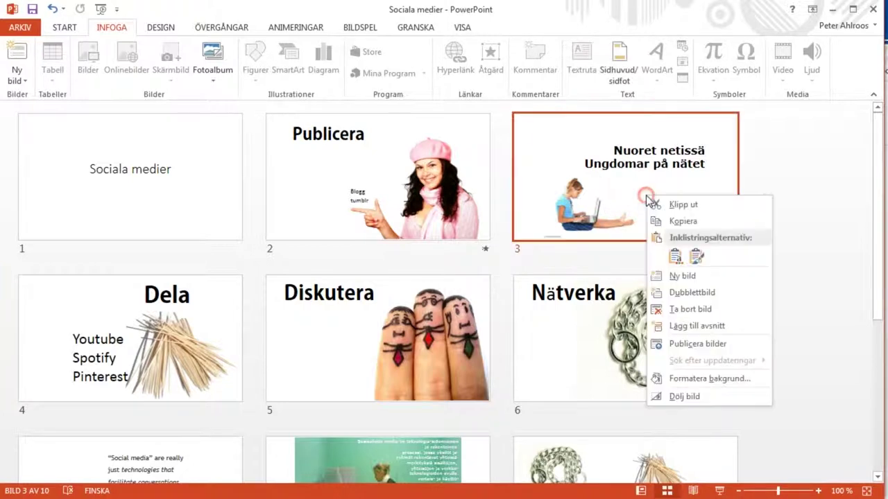
{"action": "left_click", "coordinate": [694, 397]}
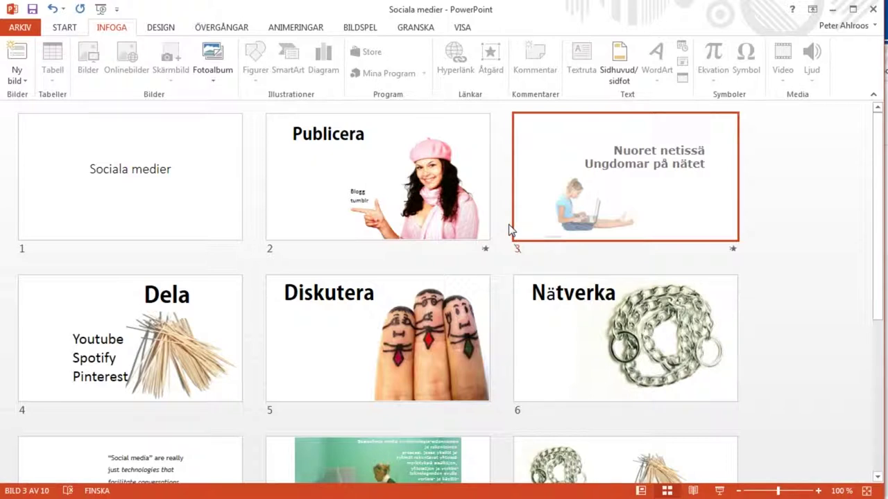
- Open the print settings and preview the 2-slide and 3-slide handout layouts
{"action": "left_click", "coordinate": [21, 27]}
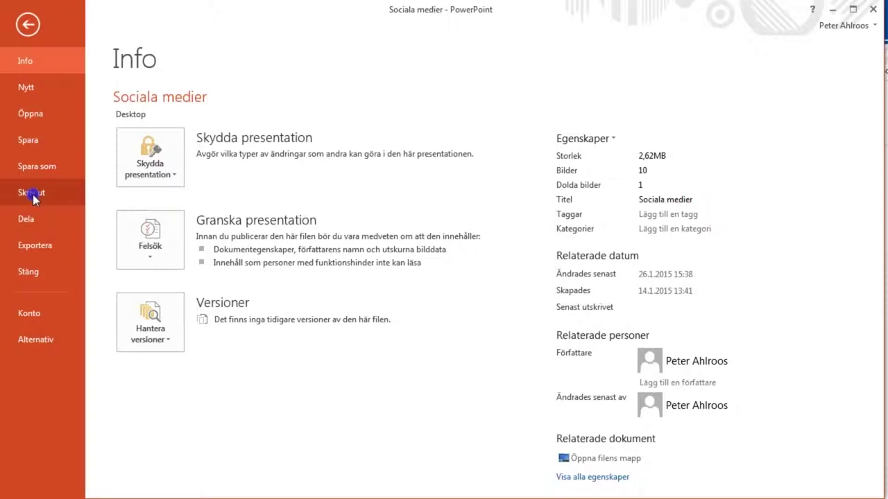
{"action": "left_click", "coordinate": [32, 196]}
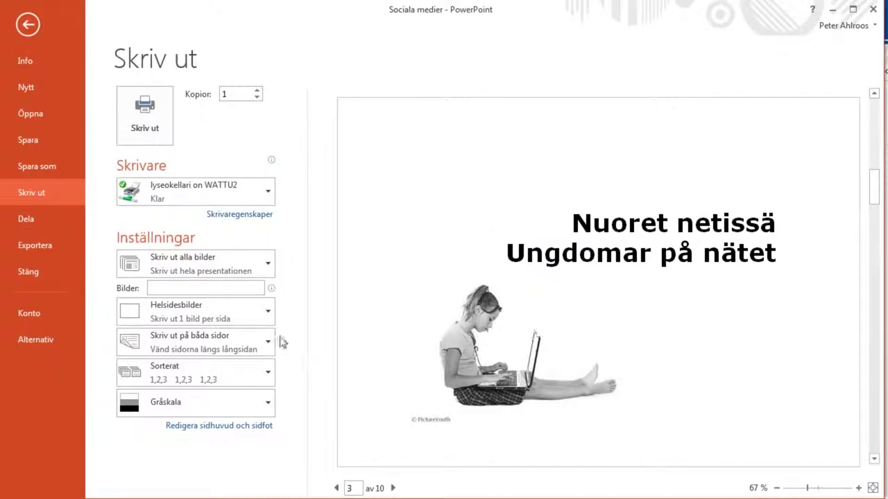
{"action": "left_click", "coordinate": [220, 306]}
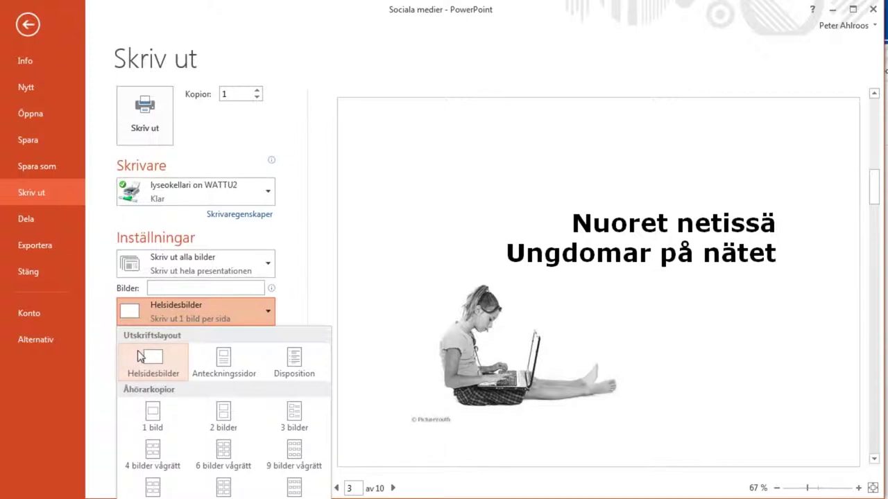
{"action": "left_click", "coordinate": [224, 414]}
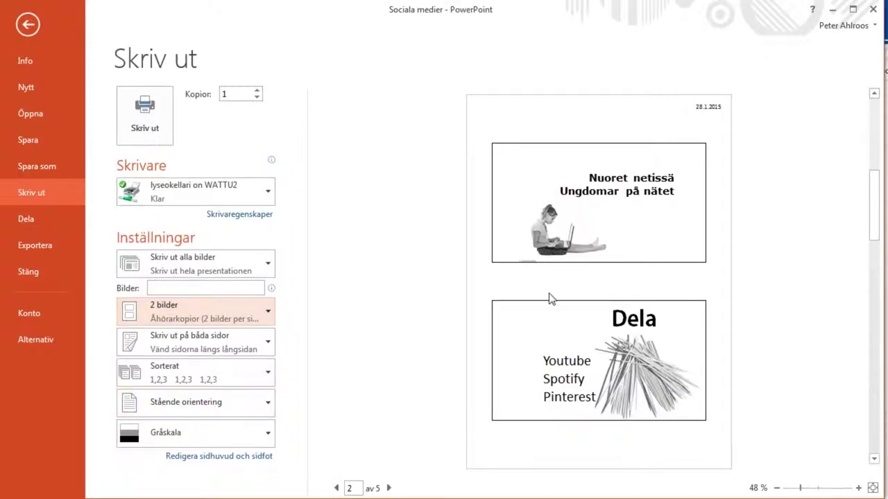
{"action": "left_click", "coordinate": [177, 311]}
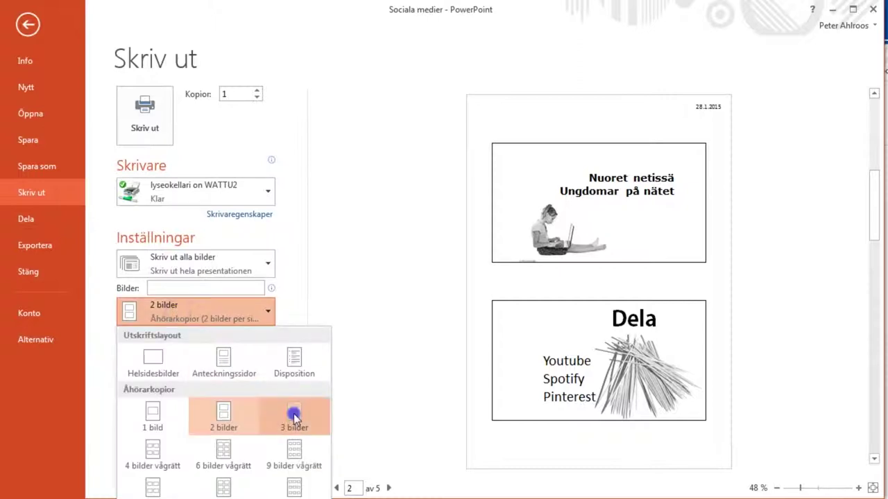
{"action": "left_click", "coordinate": [294, 413]}
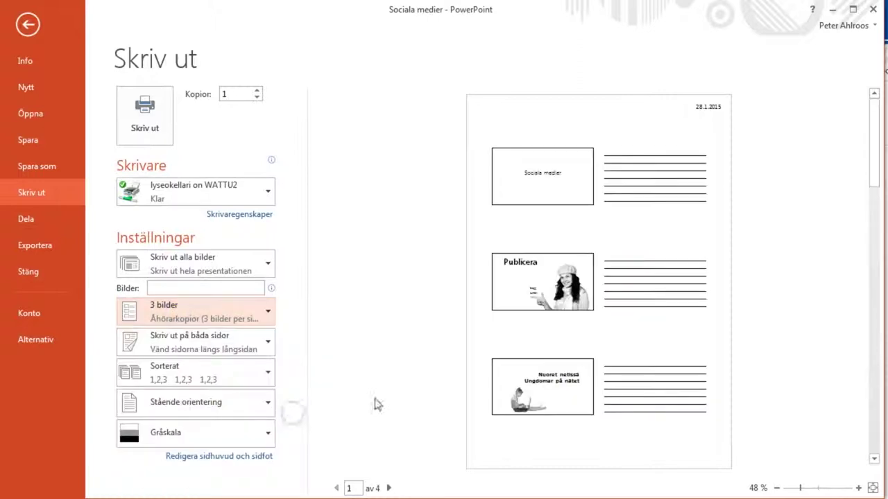
- Switch the print layout to Anteckningssidor (Notes Pages) and click into the Bilder box
{"action": "left_click", "coordinate": [185, 310]}
{"action": "left_click", "coordinate": [224, 359]}
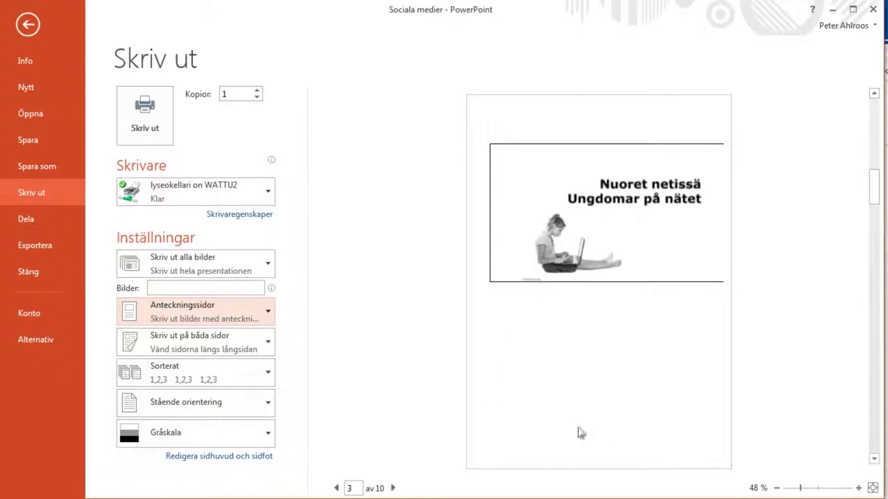
{"action": "left_click", "coordinate": [220, 287]}
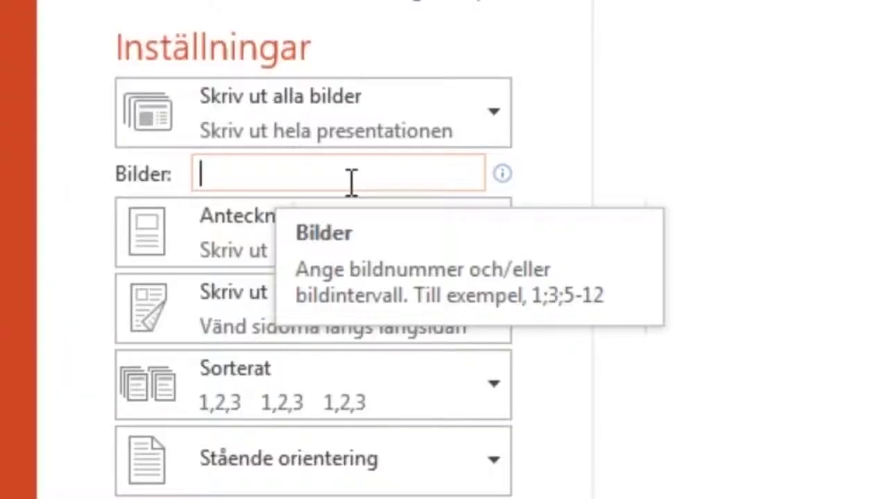
- Limit the printout to slides 1-3;6 and review the four resulting notes pages in the preview
{"action": "type", "text": "1-3"}
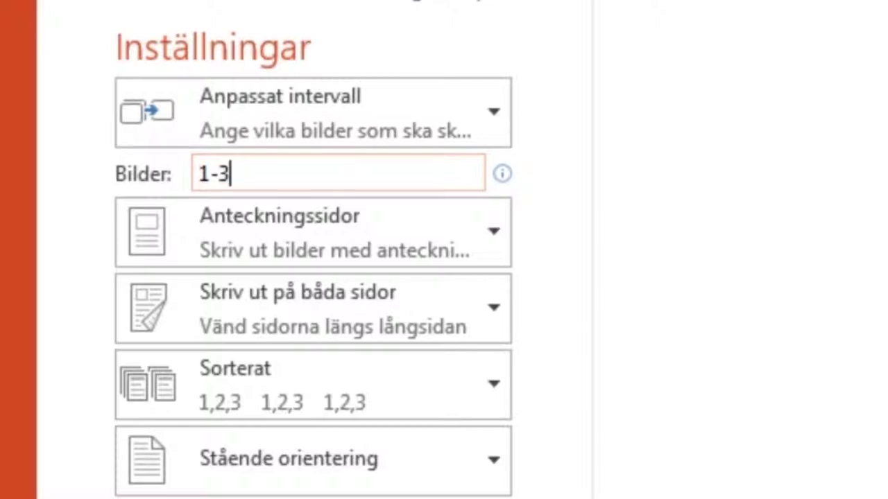
{"action": "type", "text": ";6"}
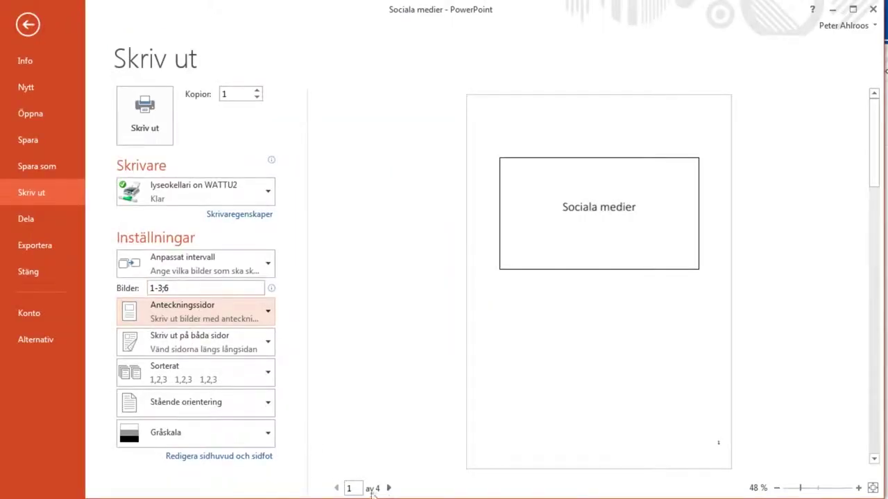
{"action": "left_click", "coordinate": [388, 489]}
{"action": "left_click", "coordinate": [389, 488]}
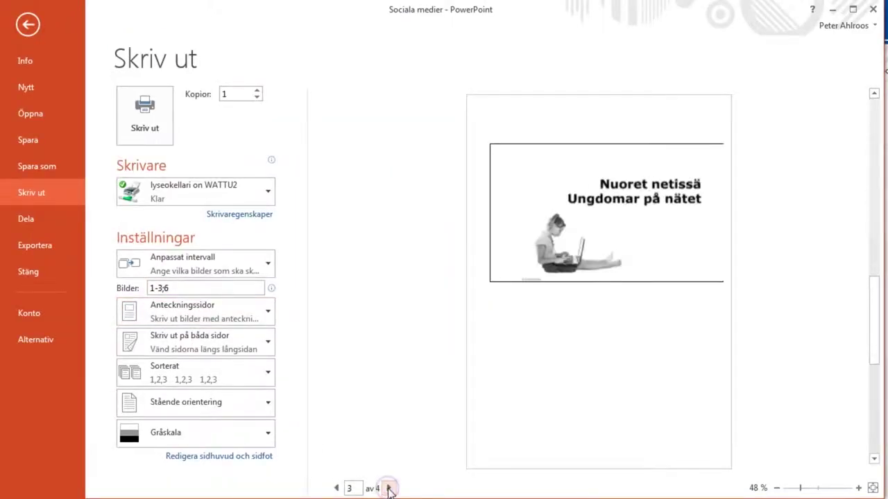
{"action": "left_click", "coordinate": [389, 488]}
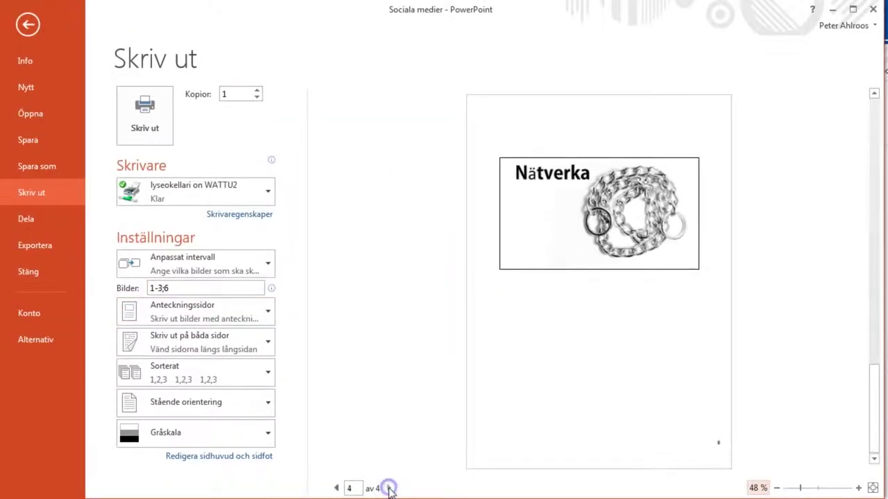
{"action": "left_click", "coordinate": [336, 488]}
{"action": "left_click", "coordinate": [337, 488]}
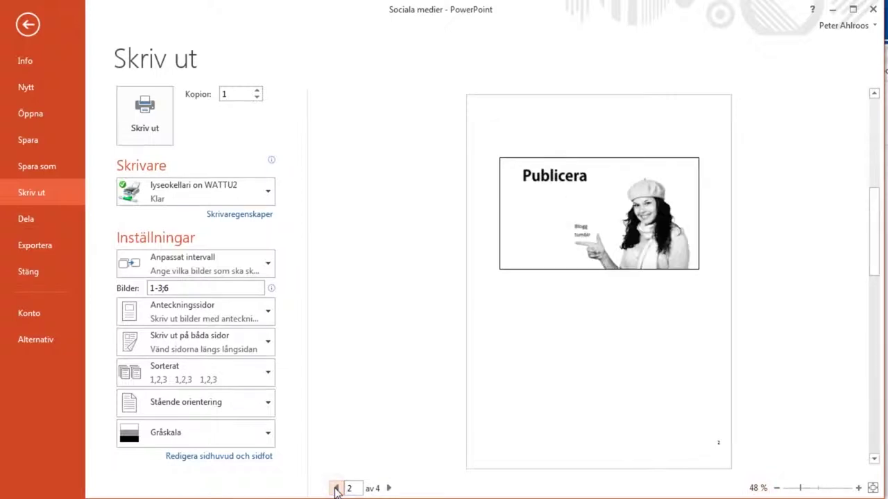
{"action": "left_click", "coordinate": [24, 246]}
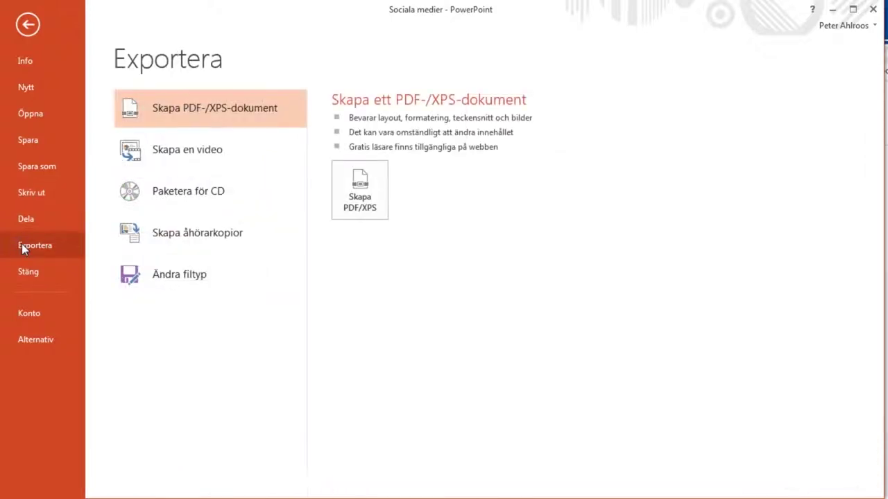
- Choose PowerPoint-bildspel as the save file type and return to the deck's slide grid
{"action": "left_click", "coordinate": [166, 275]}
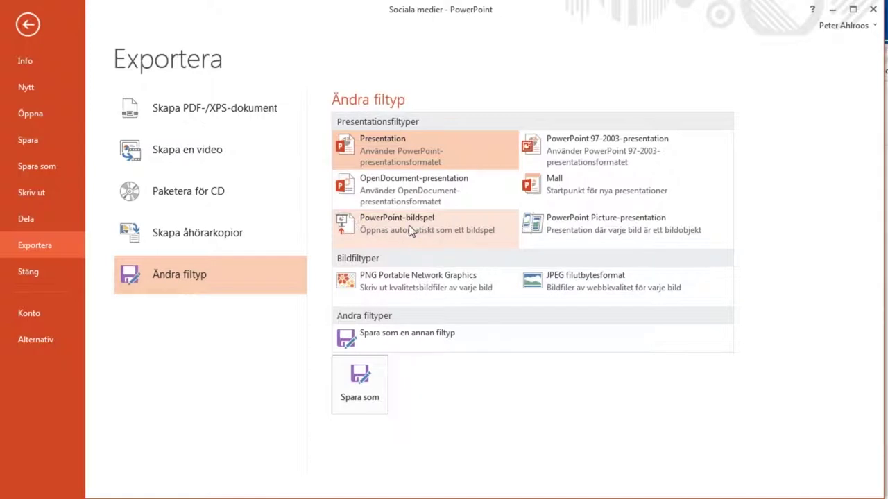
{"action": "left_click", "coordinate": [355, 222]}
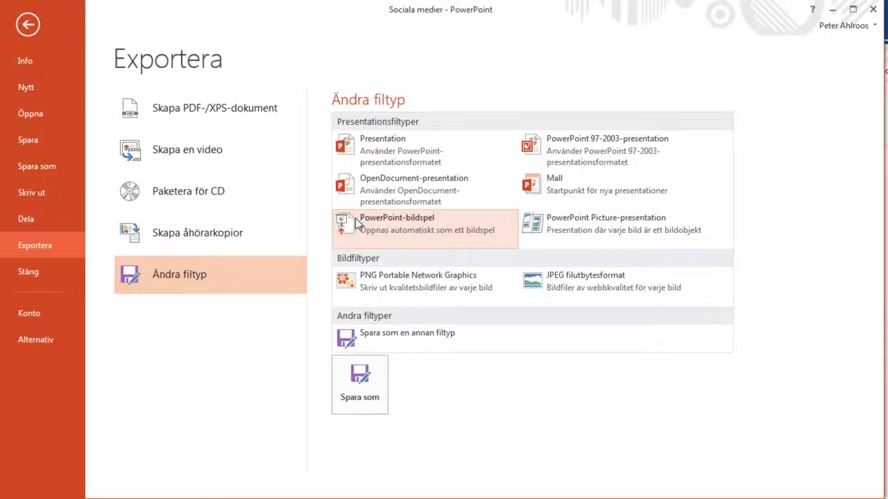
{"action": "key", "text": "Escape"}
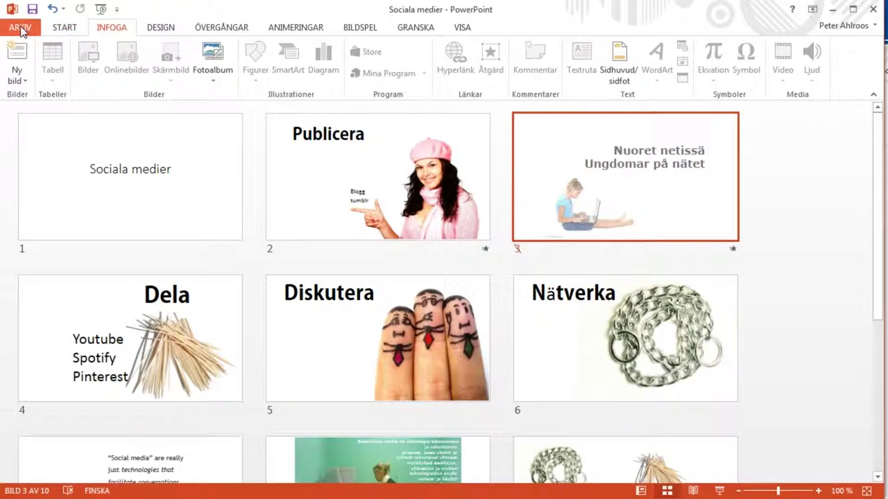
- Set the transition for slides 1–3 to Ingen, removing their transition effect
{"action": "left_click", "coordinate": [361, 32]}
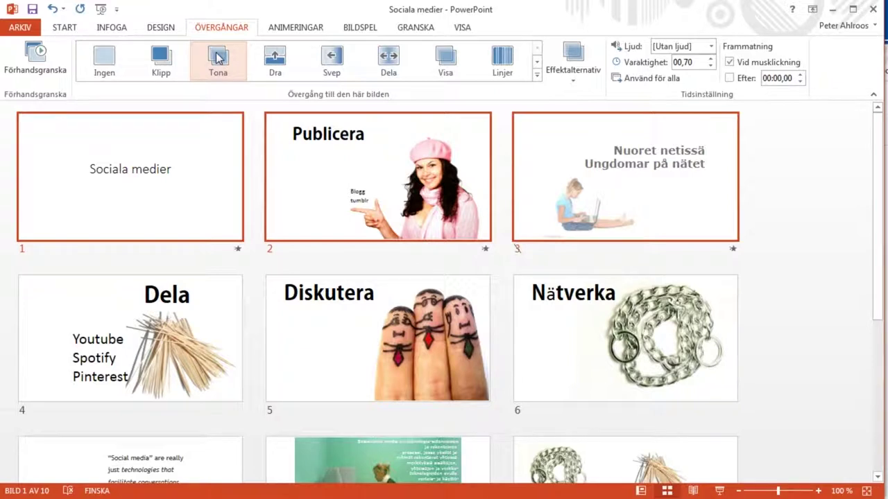
{"action": "left_click", "coordinate": [107, 59]}
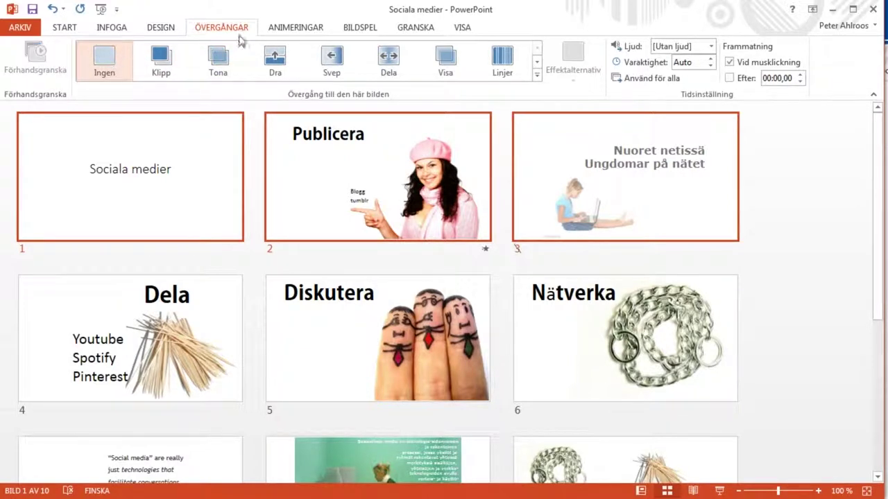
{"action": "left_click", "coordinate": [359, 27]}
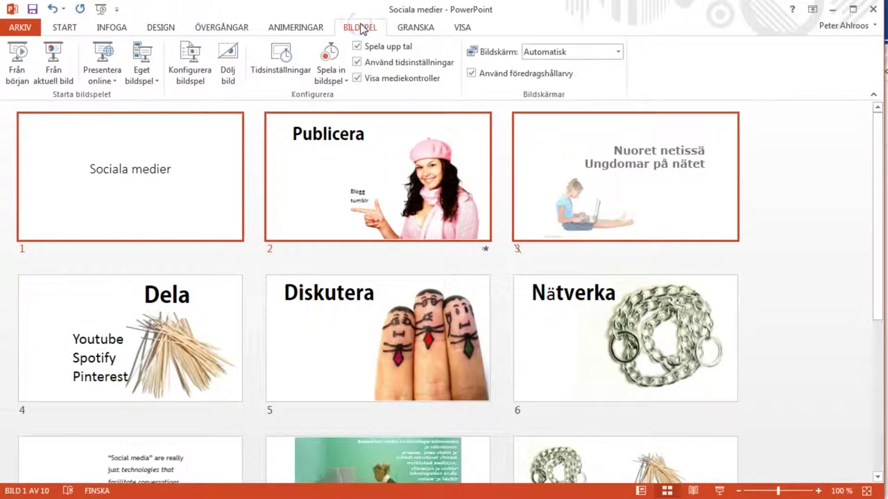